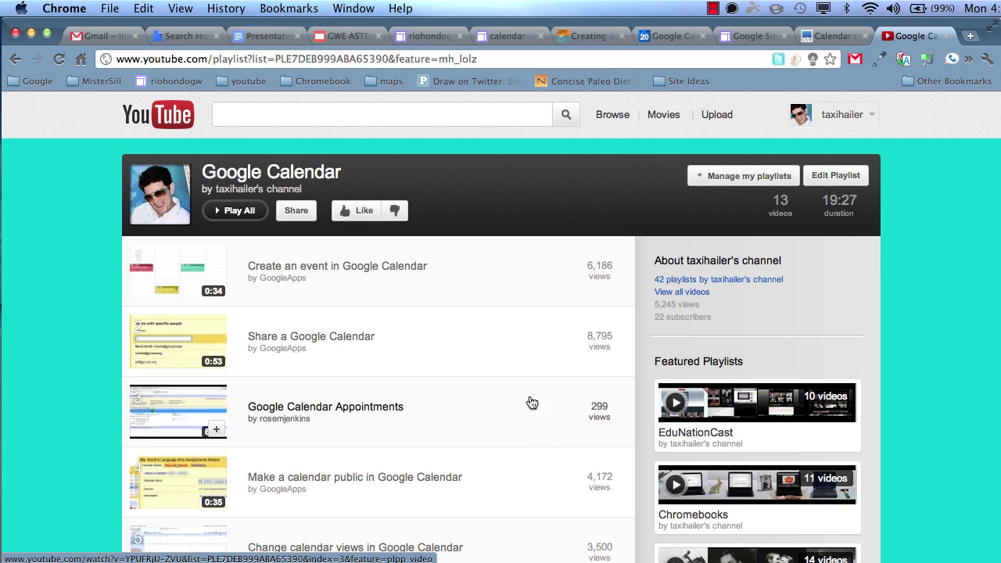
Show the Google Calendar playlist's Share > Embed code (a 560×315 iframe).
scroll(523, 432, "down", 10)
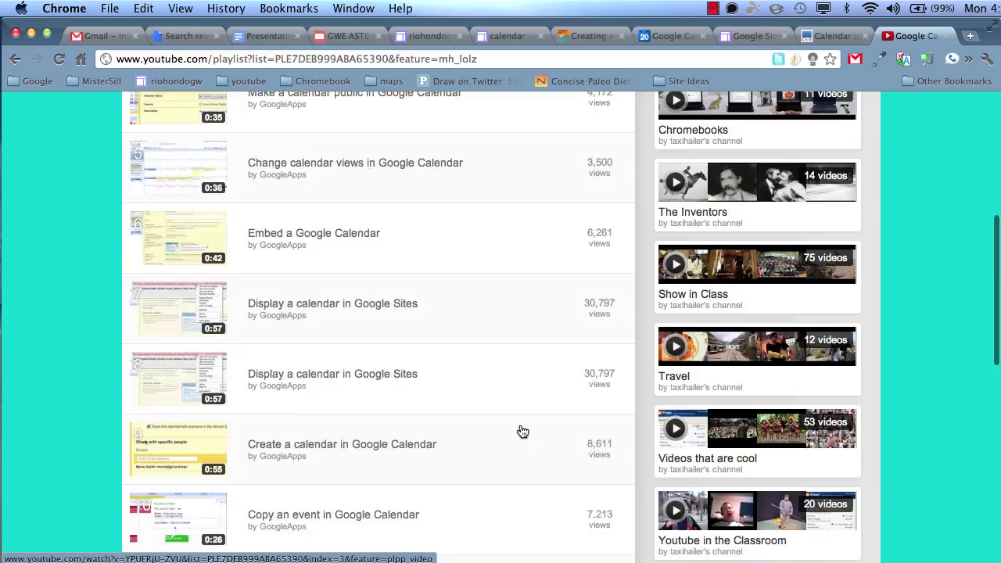
scroll(522, 432, "up", 10)
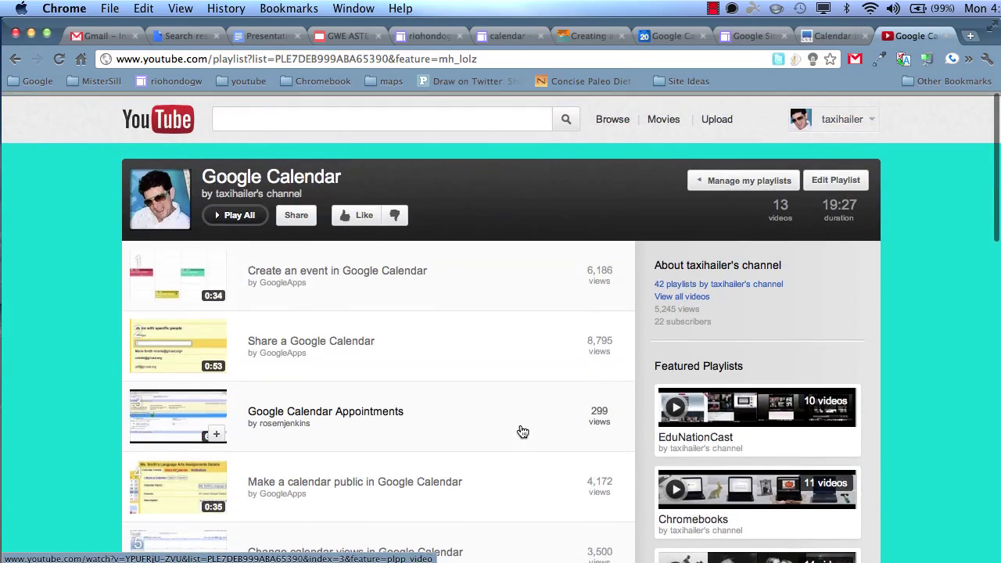
left_click(297, 214)
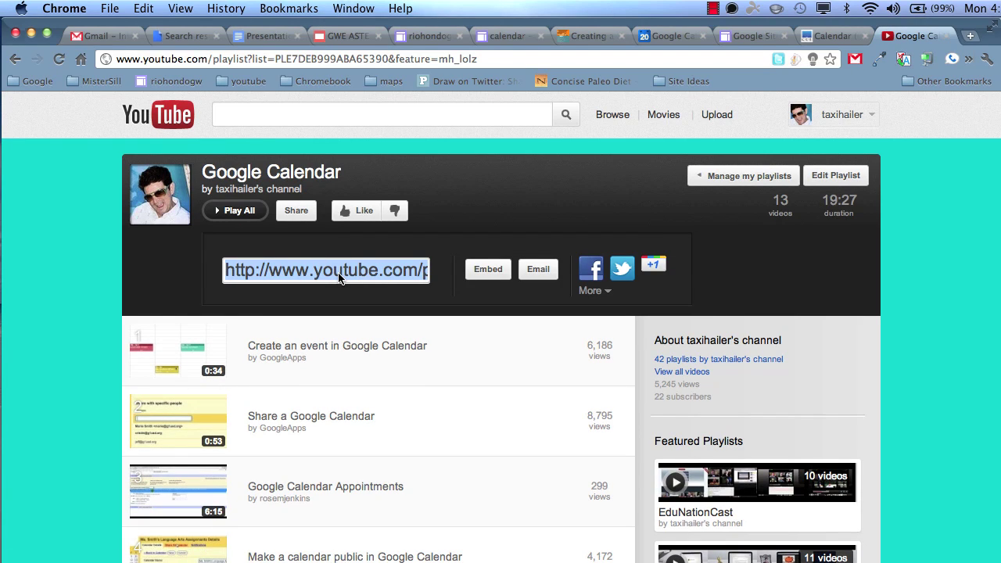
left_click(489, 270)
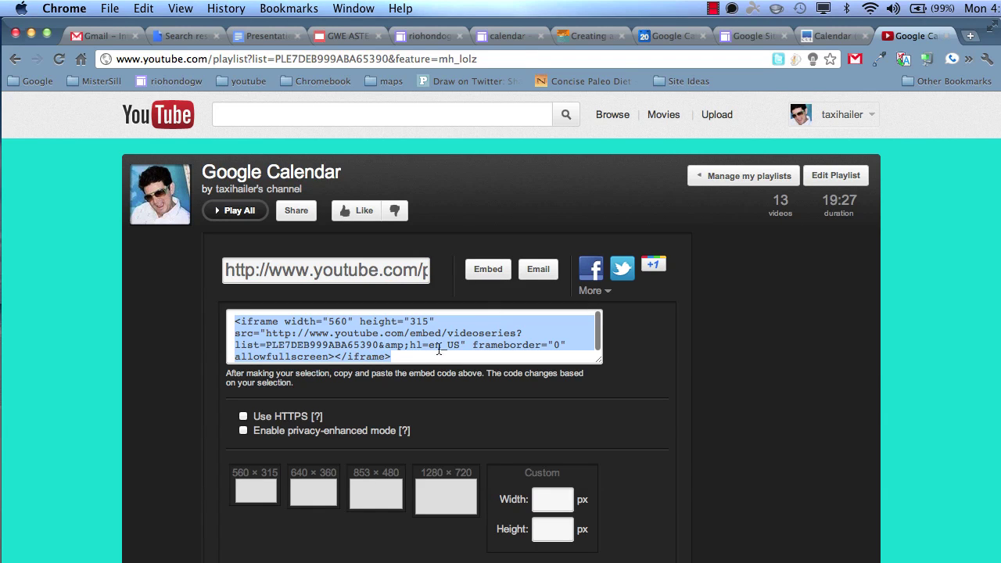
Select the entire iframe embed code and copy it with Cmd+A and Cmd+C.
left_click(424, 351)
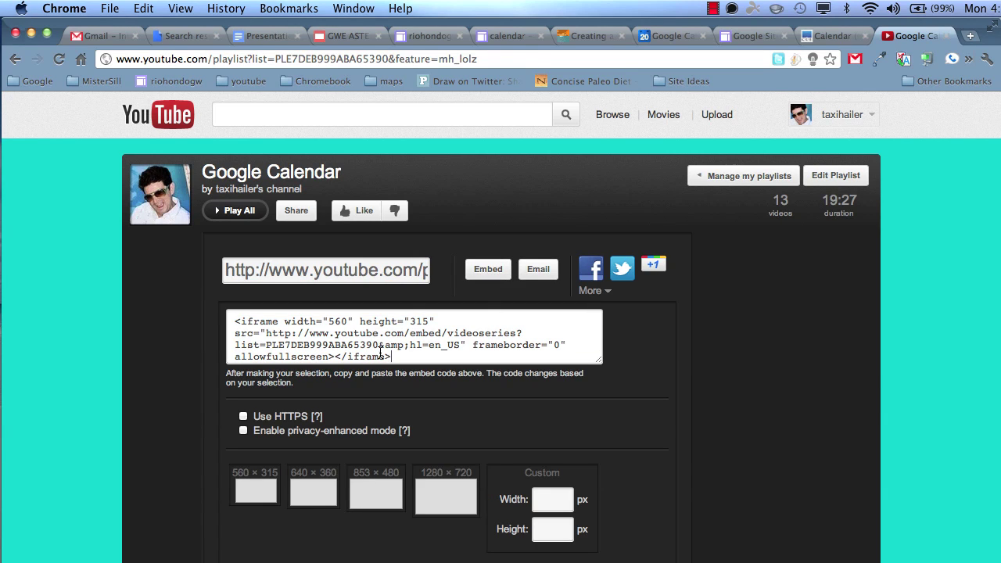
left_click_drag(392, 357, 334, 357)
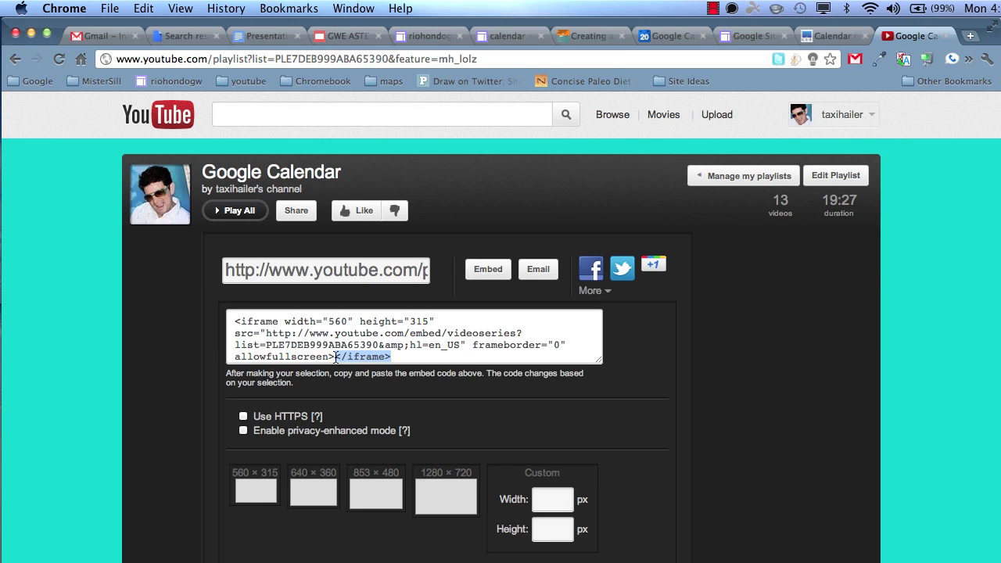
left_click(422, 357)
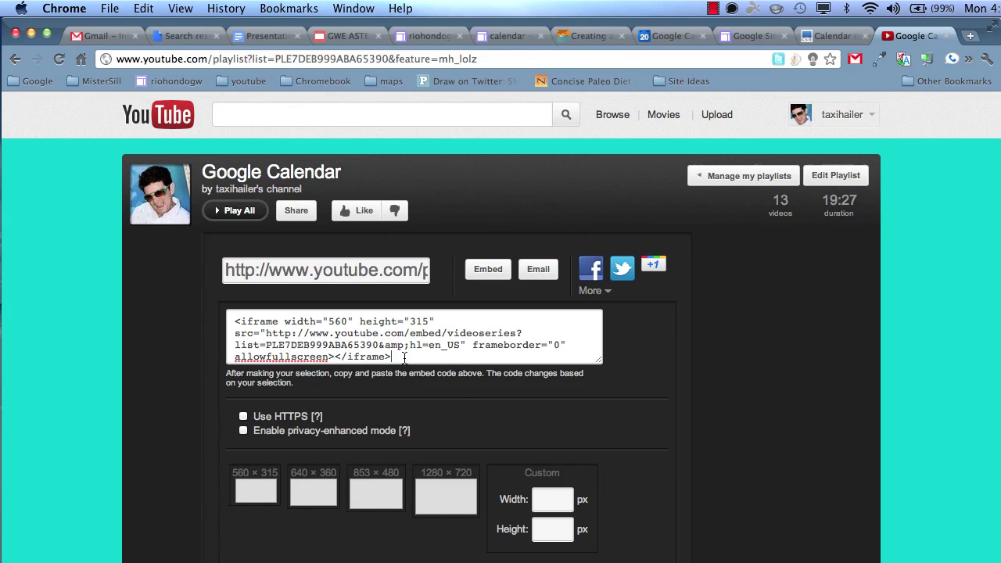
left_click(370, 348)
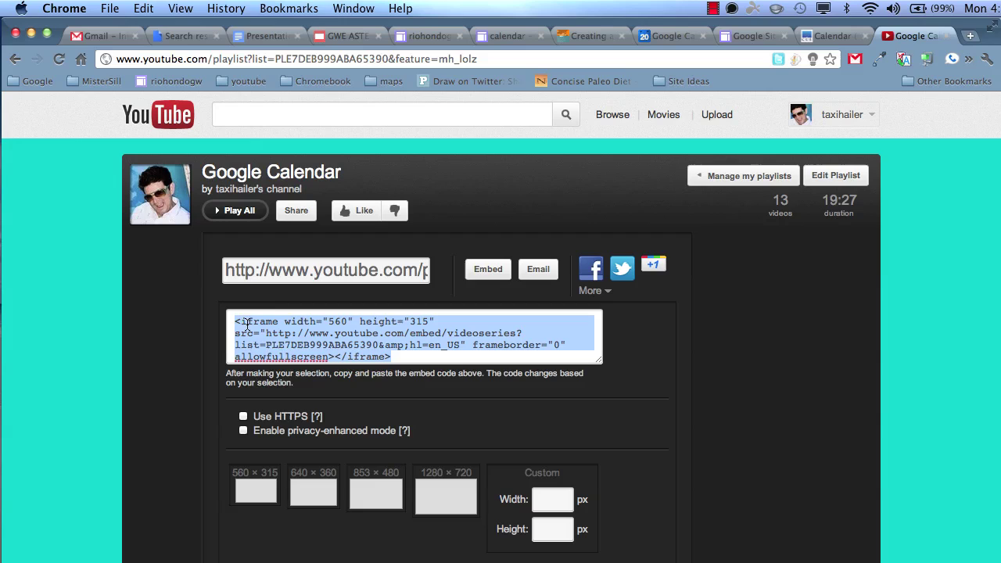
left_click(279, 343)
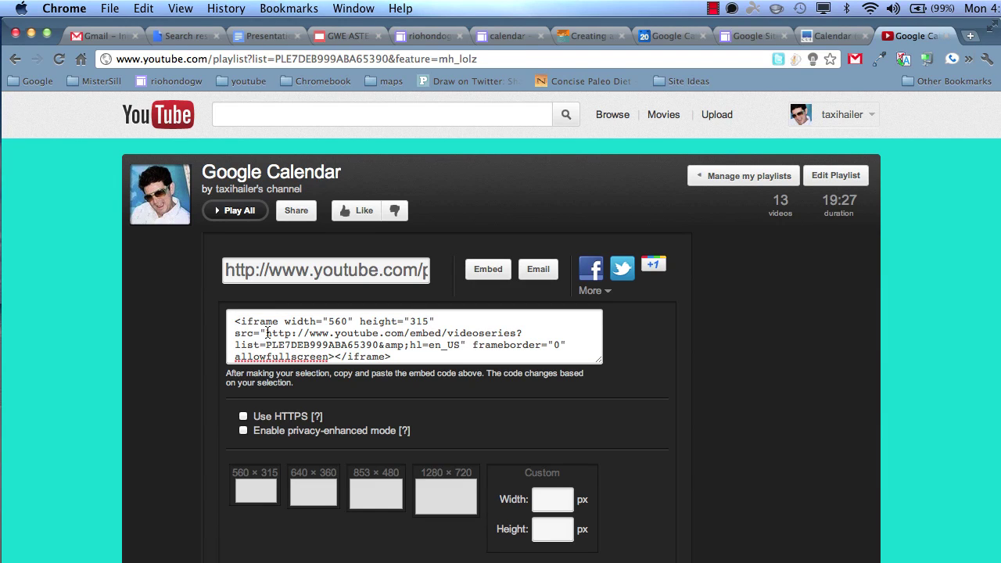
left_click_drag(267, 333, 327, 358)
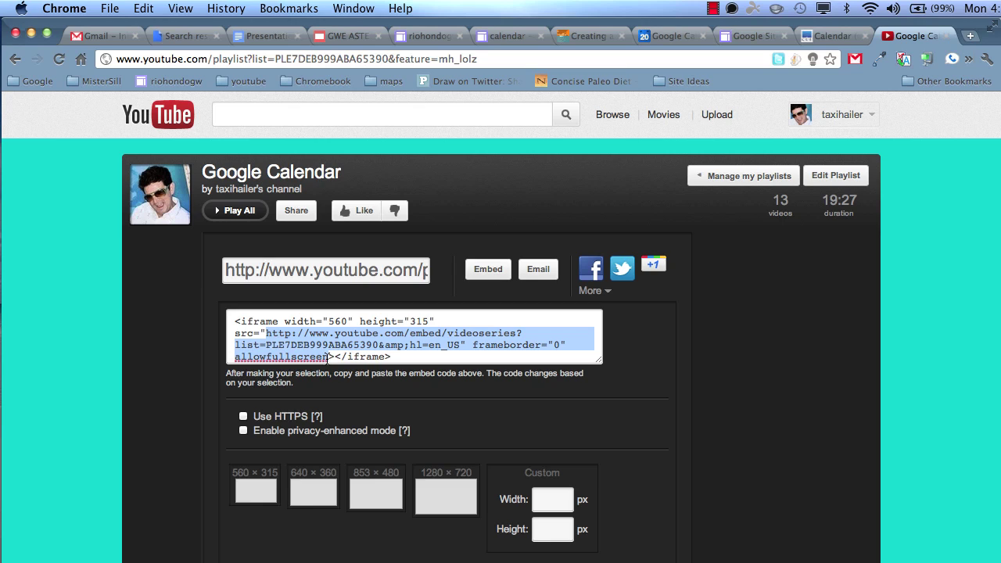
key("super+a")
key("super+c")
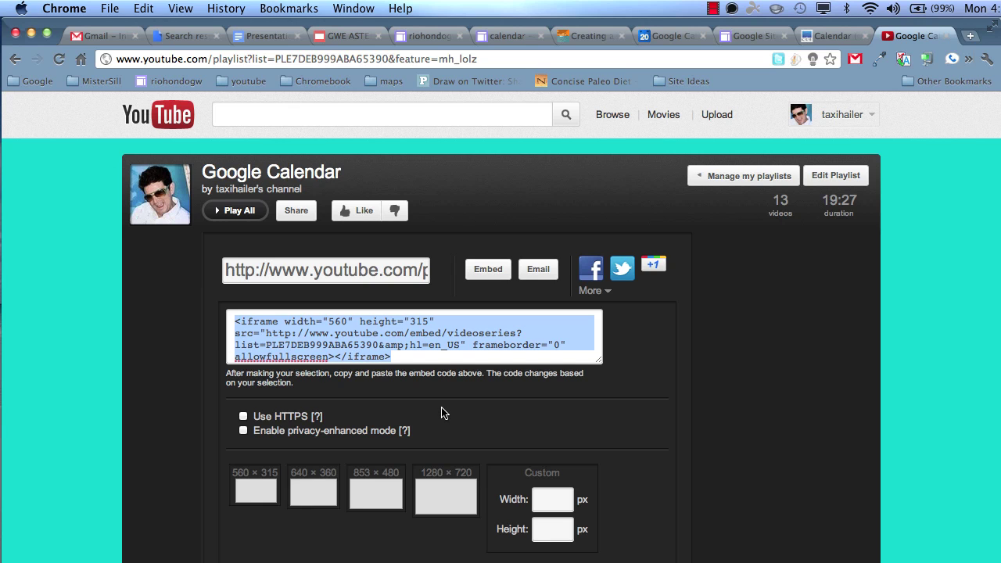
Paste the embed code under the Google Calendar Playlist heading and move its playlist URL onto its own line.
left_click(833, 35)
left_click(650, 362)
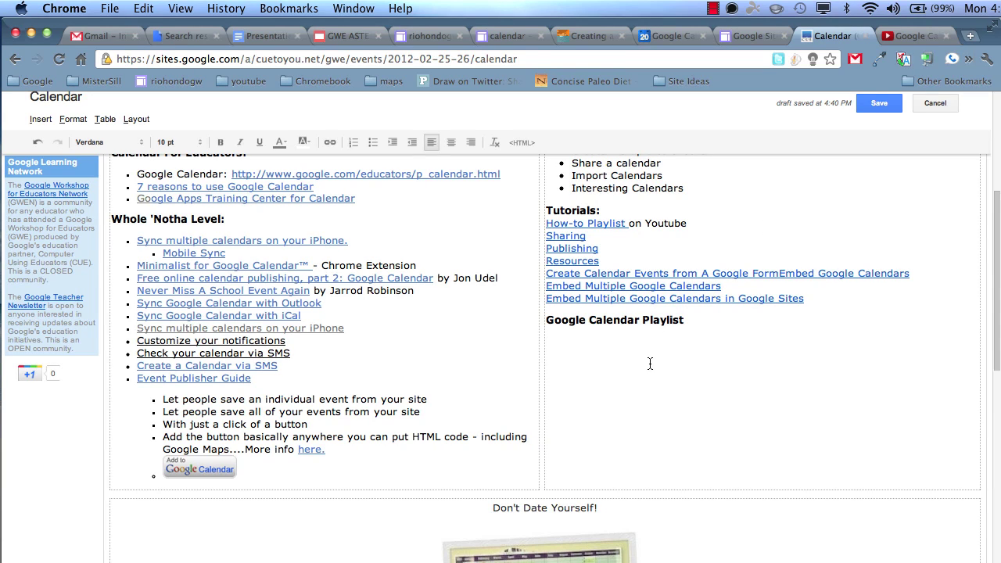
key("super+v")
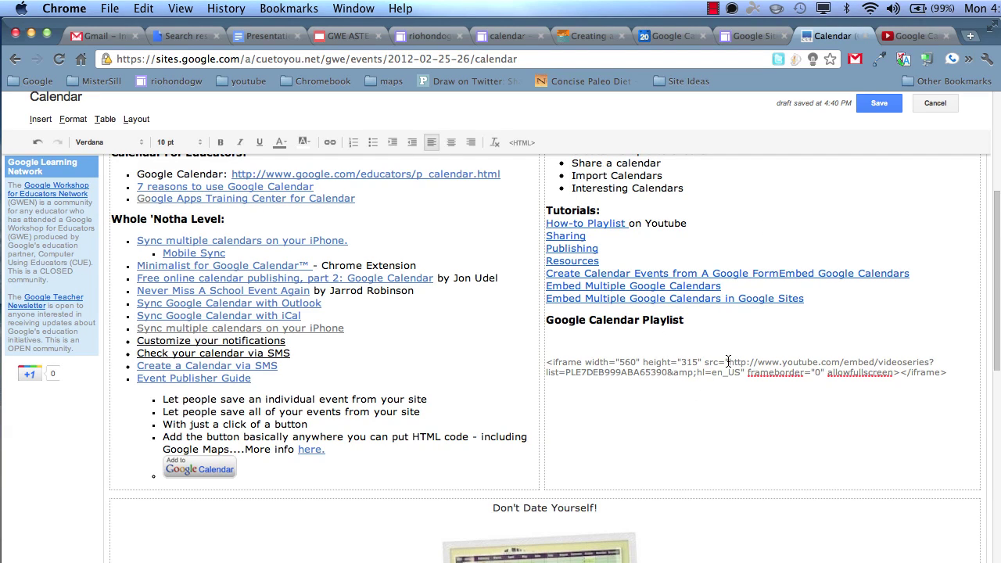
left_click_drag(727, 362, 892, 373)
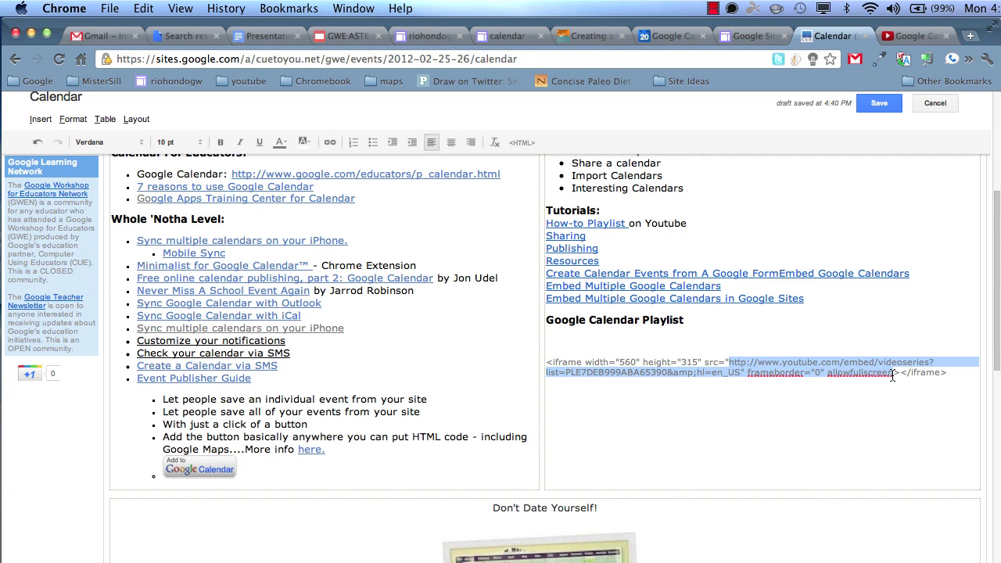
key("super+x")
left_click(863, 390)
key("super+v")
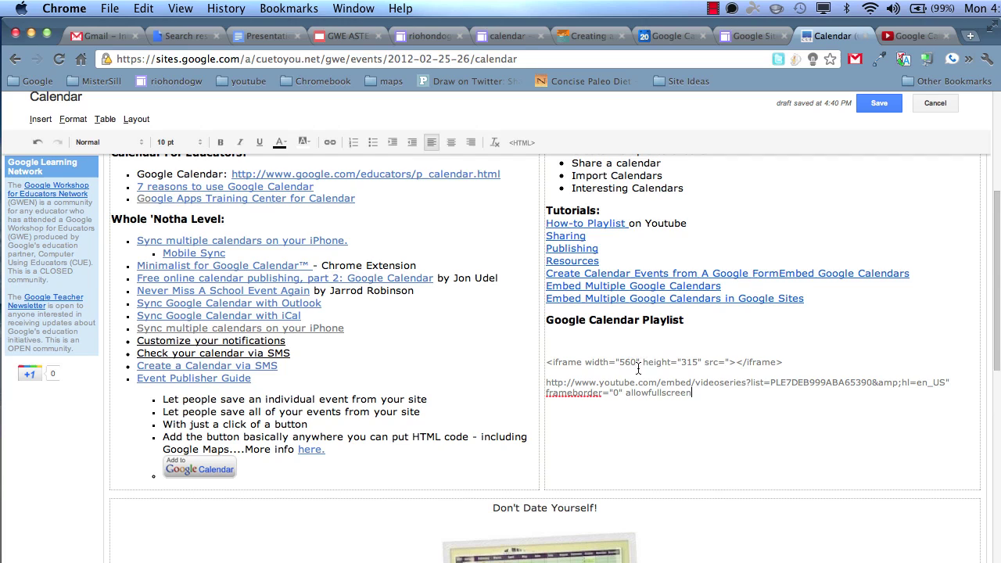
Cut the URL and frameborder text from the iframe line, leaving an empty src.
left_click_drag(620, 363, 545, 381)
left_click(705, 363)
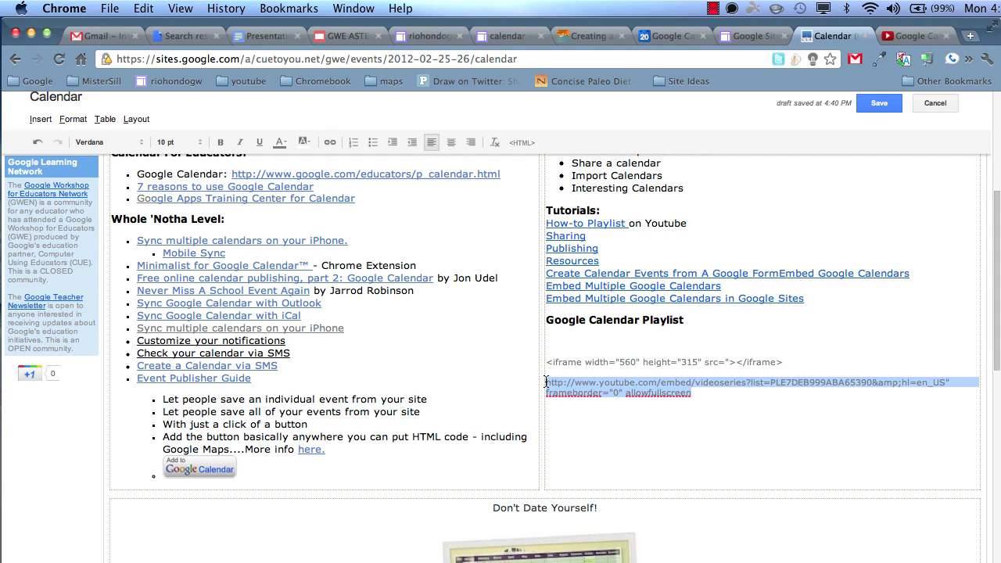
key("super+x")
left_click(557, 338)
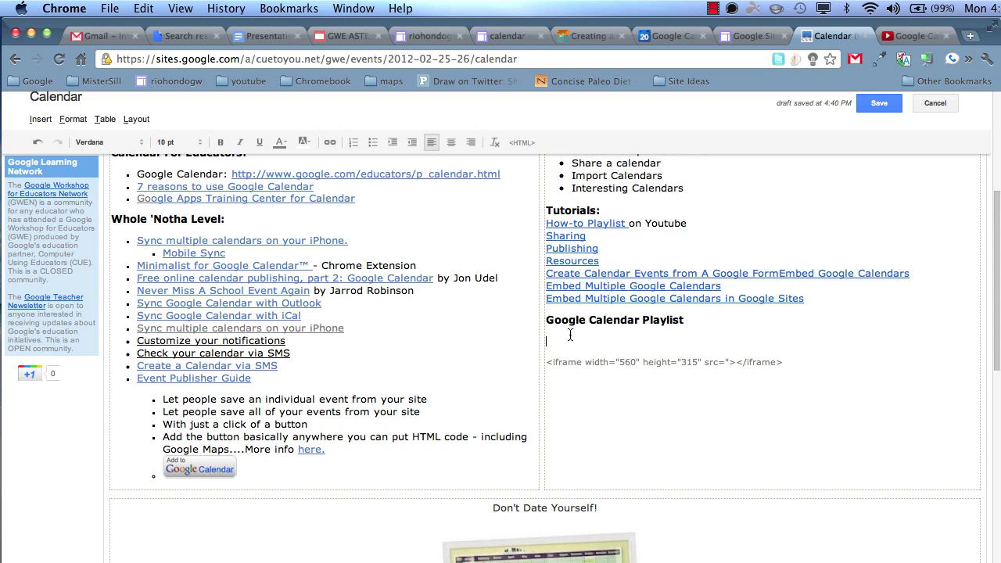
left_click(41, 121)
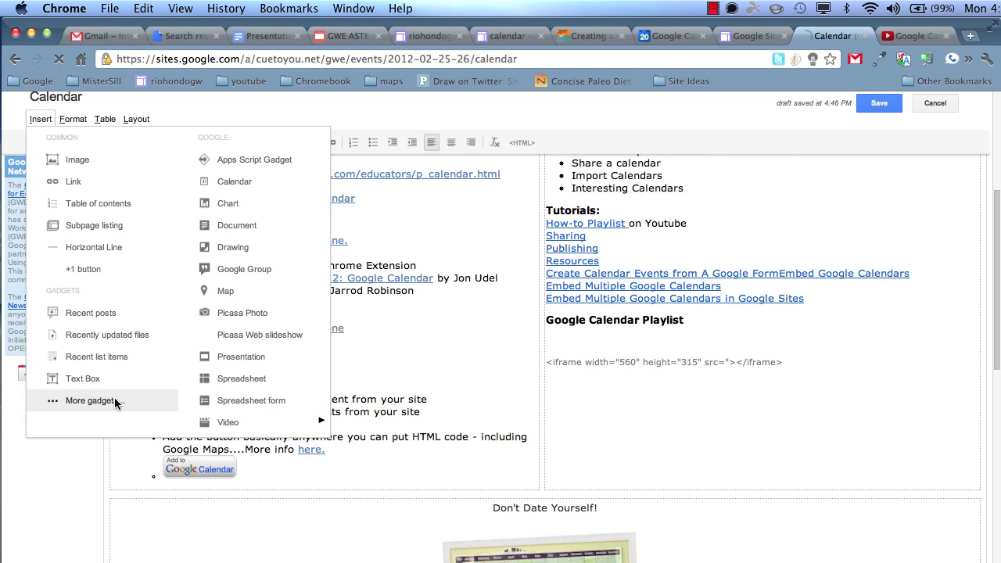
Search gadgets for 'iframe' and choose the Include gadget (iframe).
left_click(114, 401)
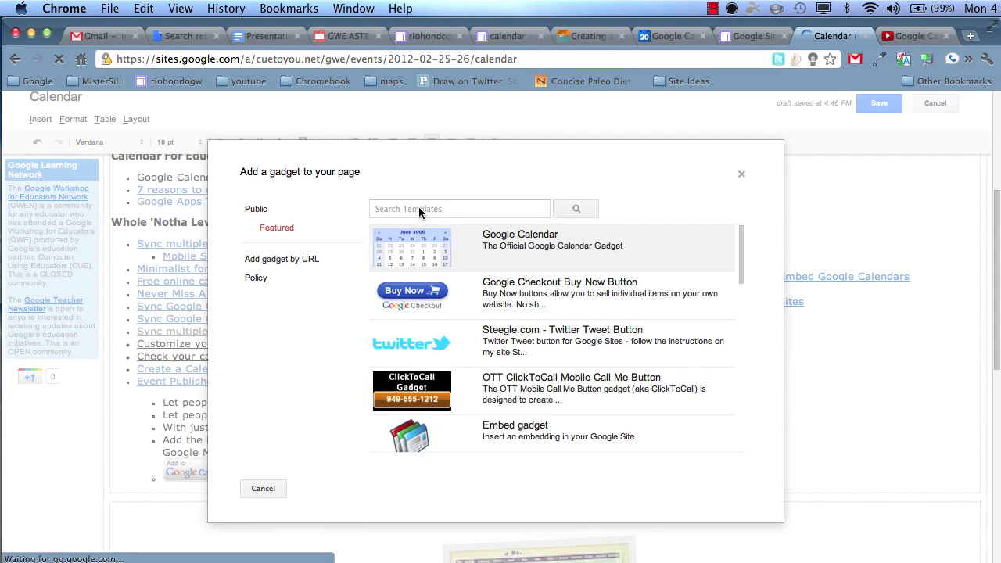
left_click(418, 207)
type("iframe")
key("Return")
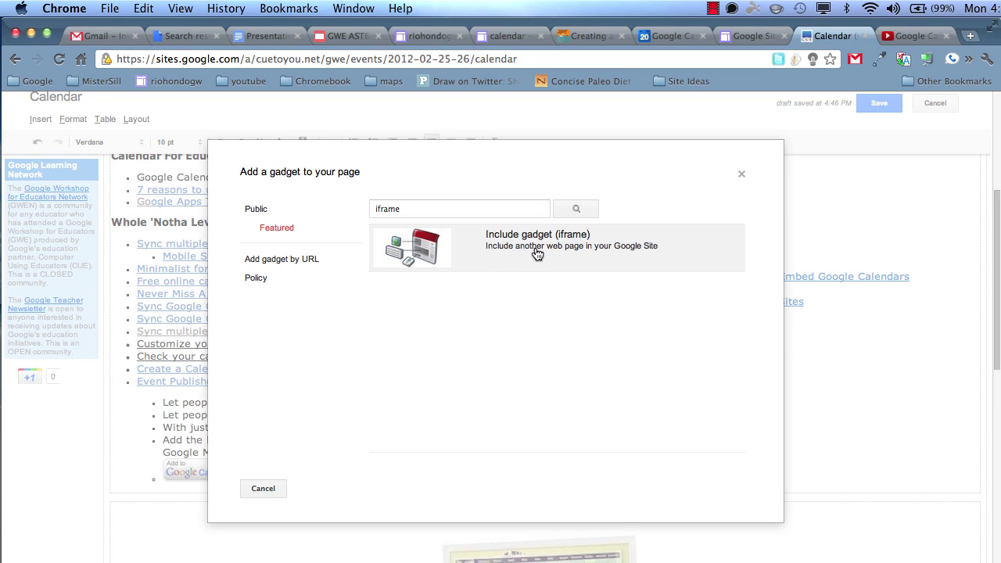
left_click(536, 253)
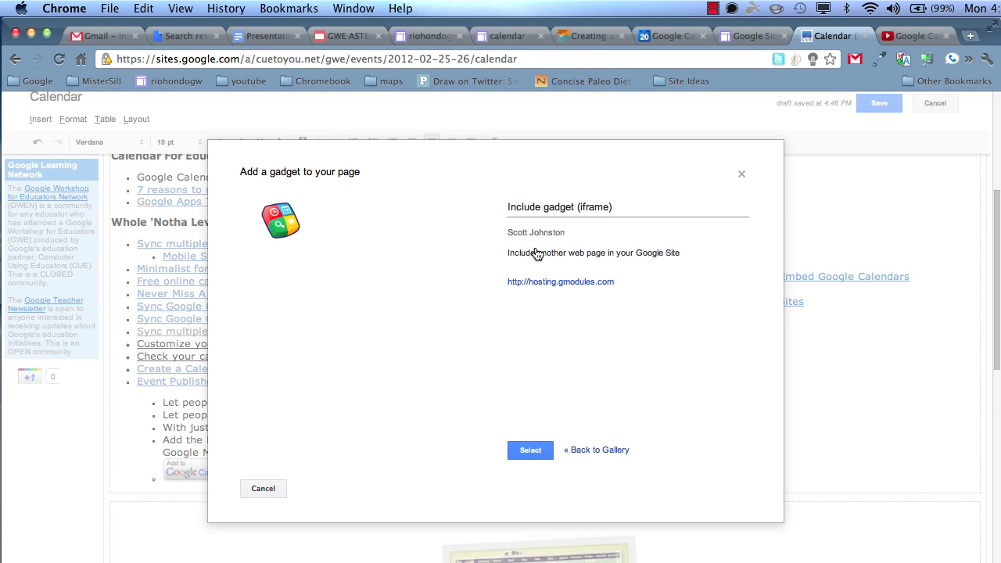
left_click(529, 451)
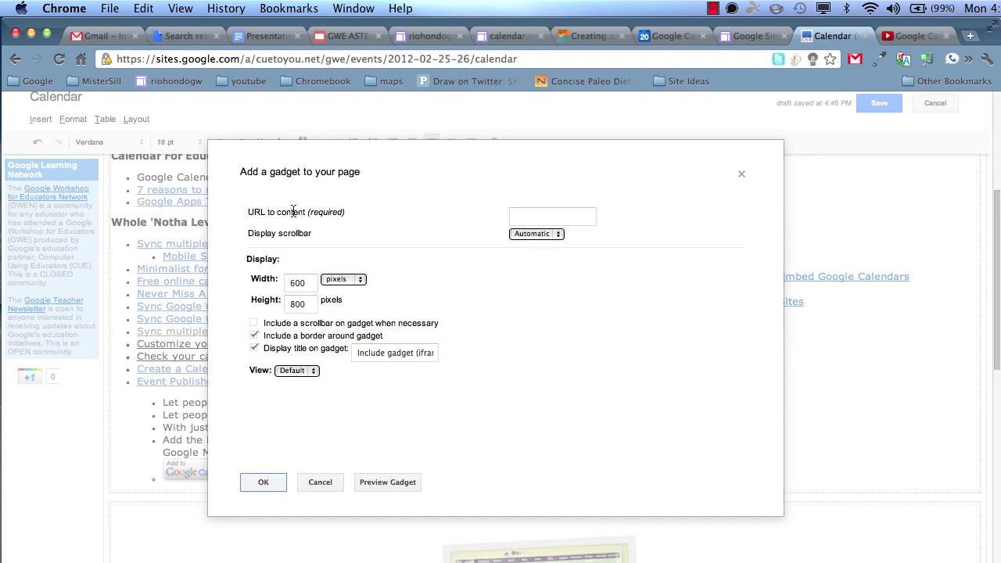
Paste the YouTube playlist URL into the gadget's URL to content field.
left_click(543, 216)
key("super+v")
left_click_drag(545, 213, 498, 211)
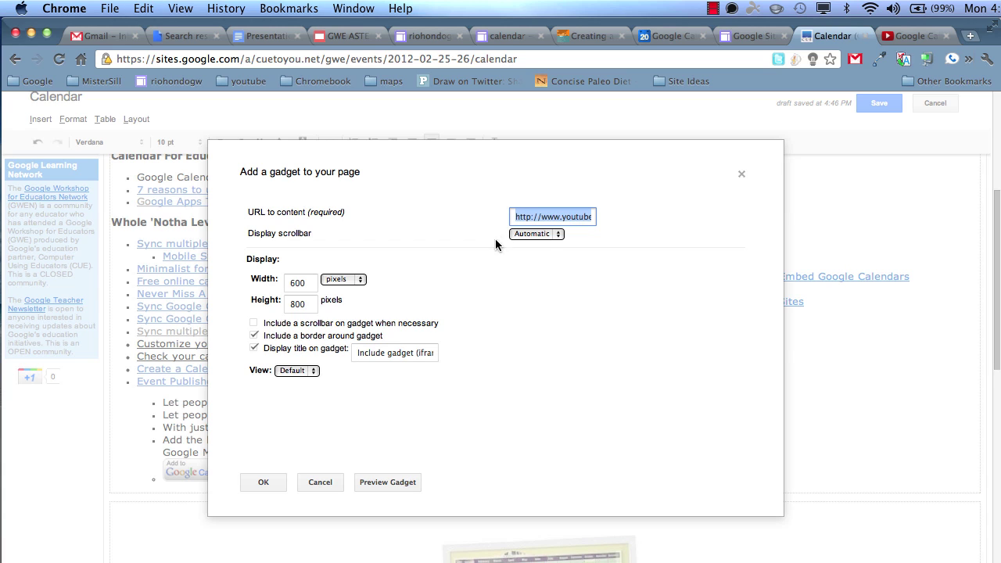
left_click(494, 266)
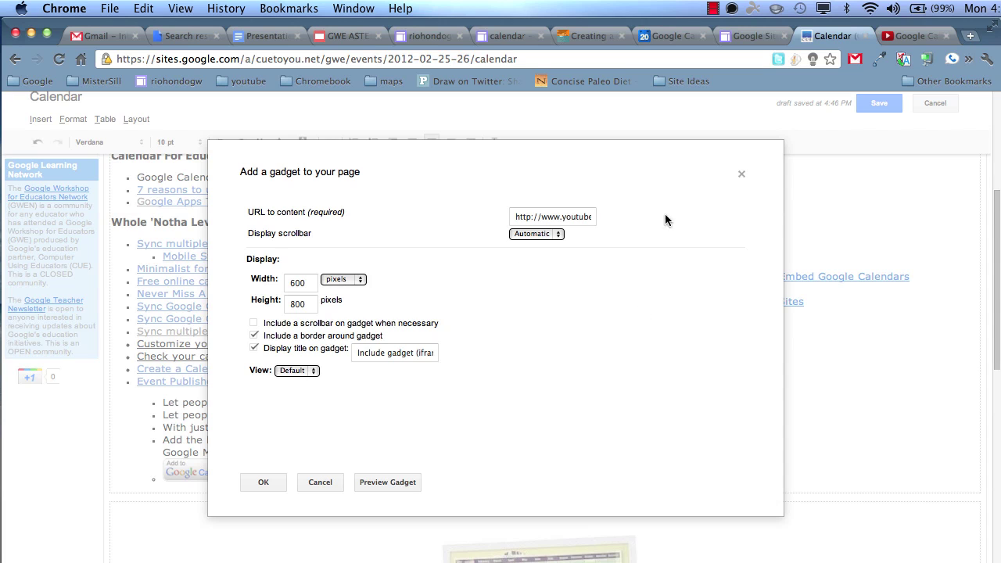
Change the gadget size from 600×800 to width 560 and height 315.
left_click_drag(657, 162, 473, 174)
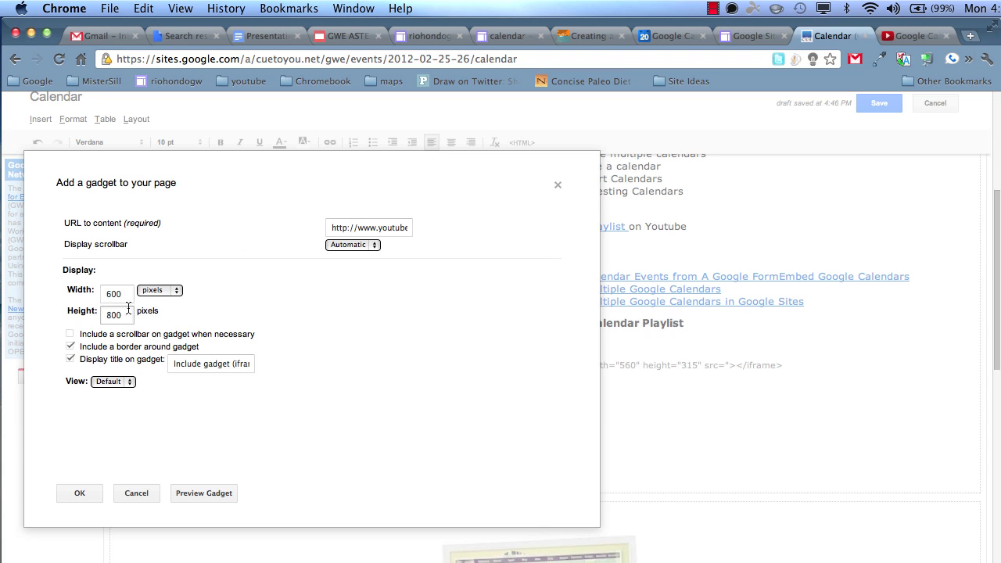
left_click_drag(127, 293, 100, 294)
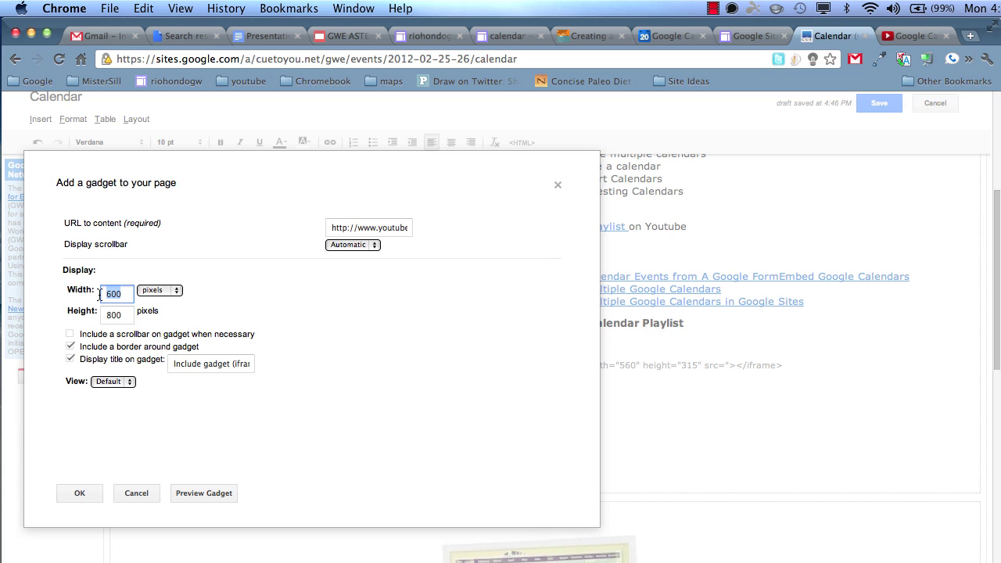
type("560")
left_click_drag(129, 314, 98, 313)
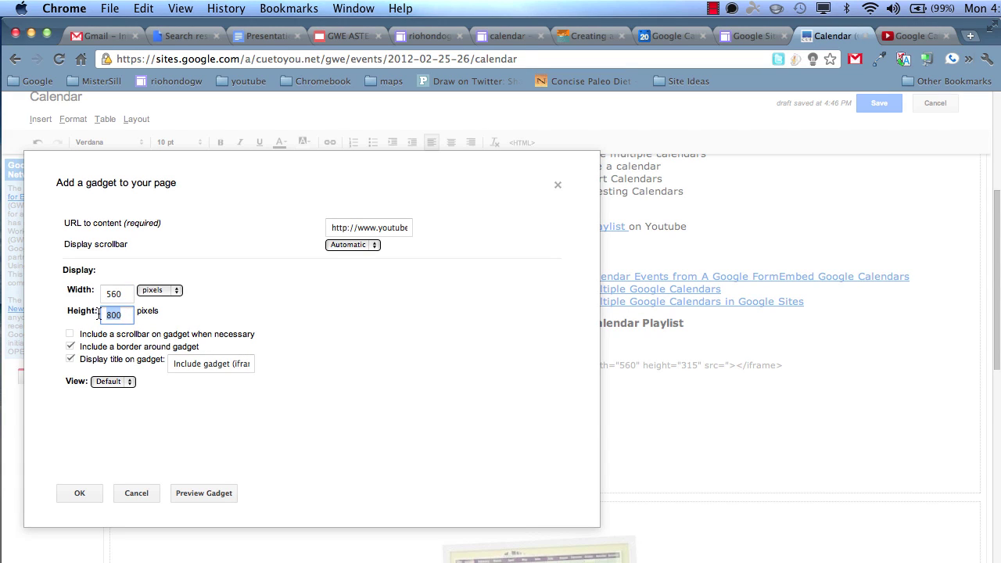
type("315")
left_click_drag(282, 181, 399, 160)
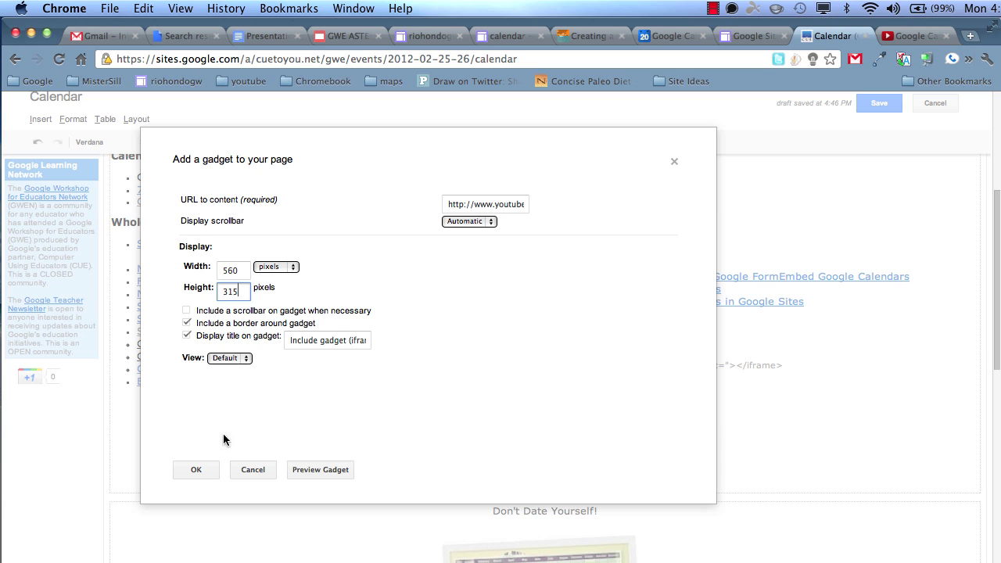
Insert the iframe gadget, delete the leftover iframe code line below it, and save the page.
left_click(196, 469)
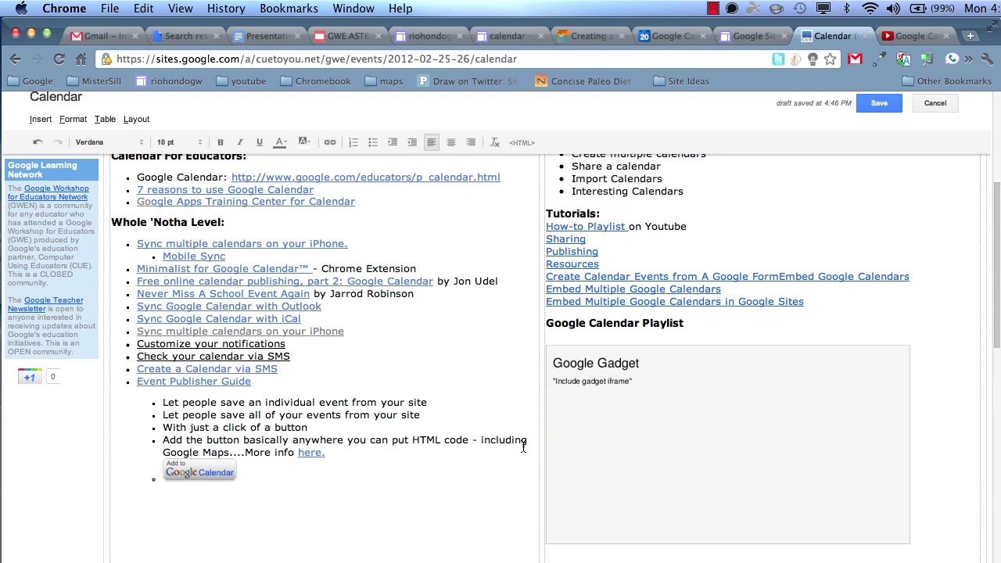
key("super+v")
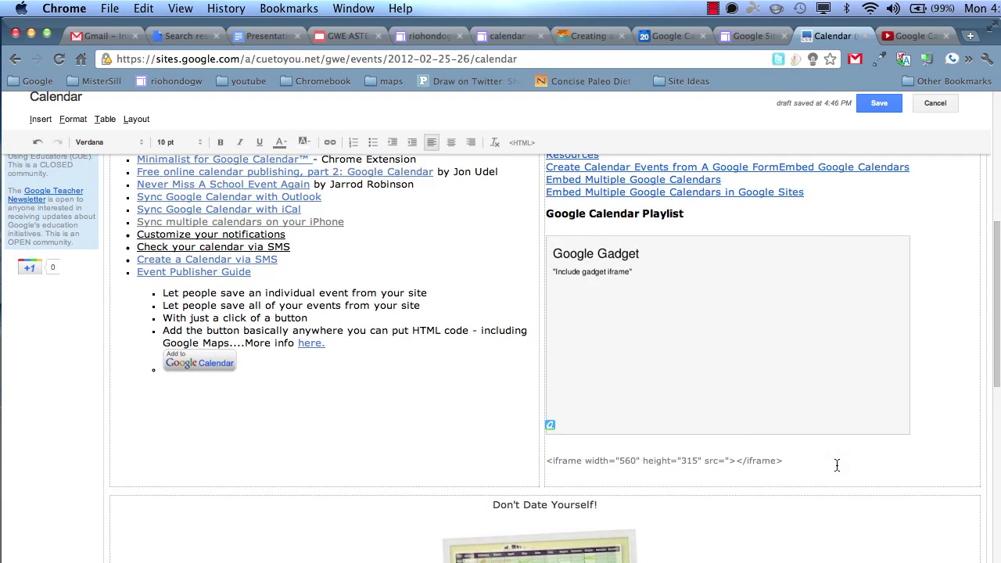
left_click_drag(819, 463, 548, 457)
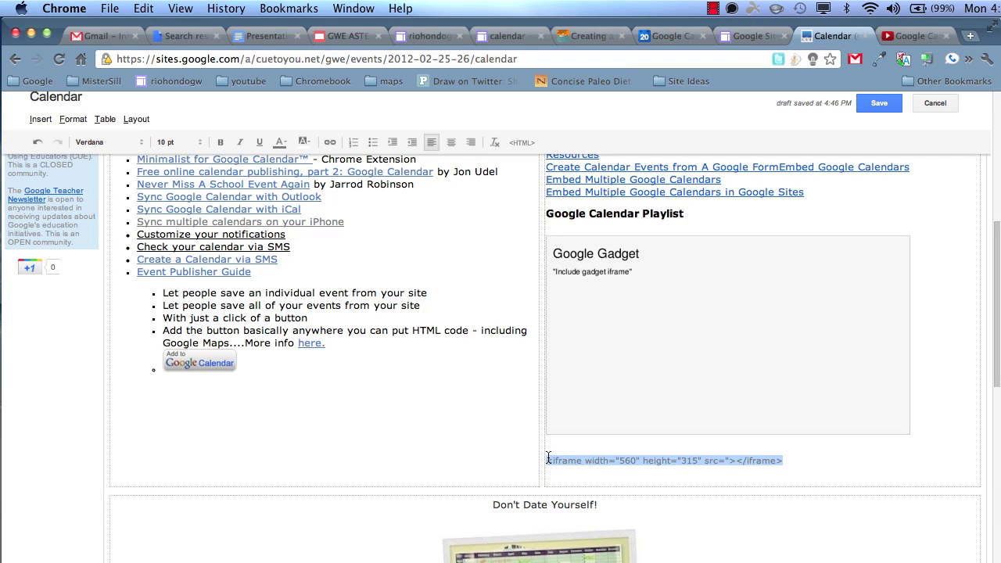
key("BackSpace")
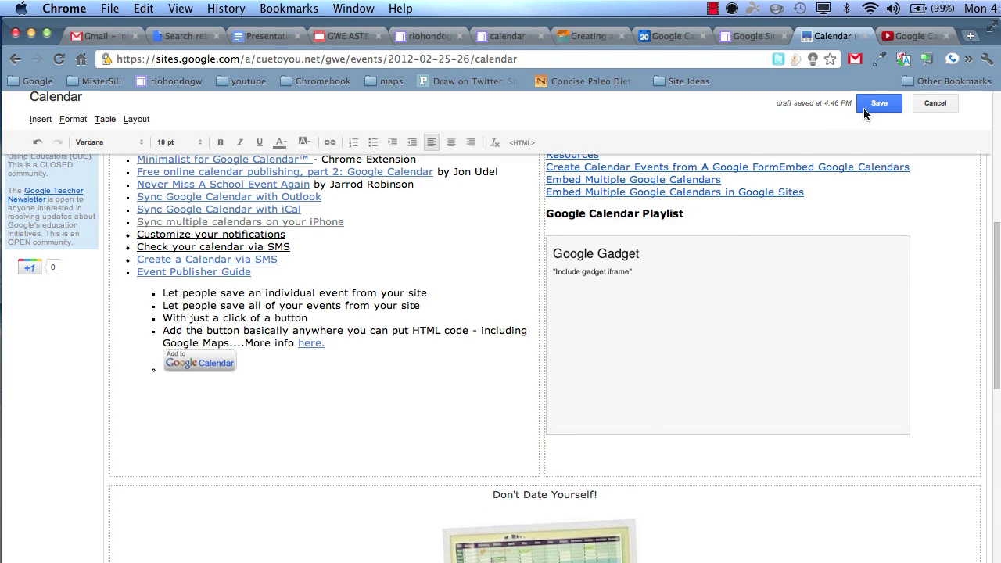
left_click(872, 110)
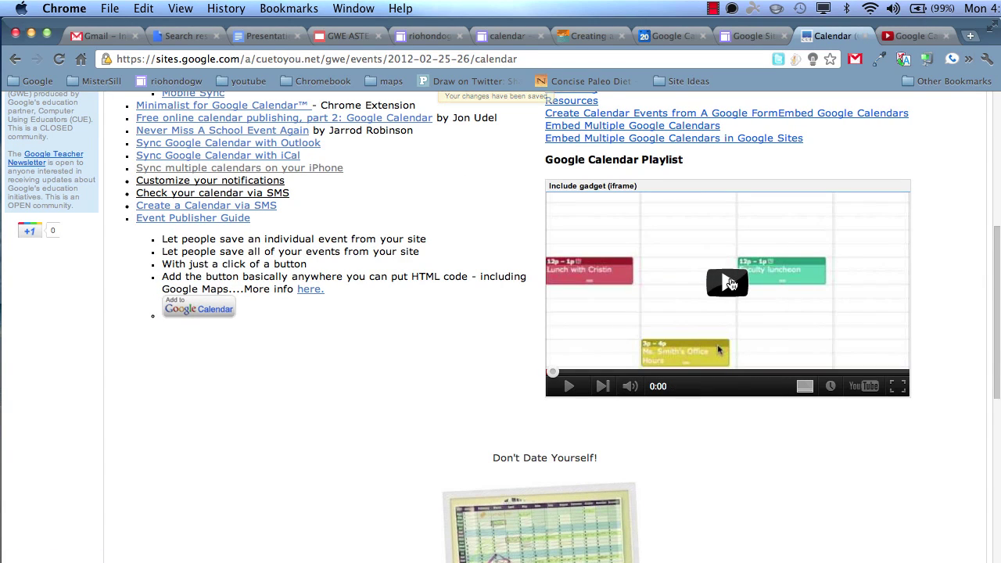
Play the embedded video, browse the playlist's other videos, and pause at 0:05.
left_click(727, 283)
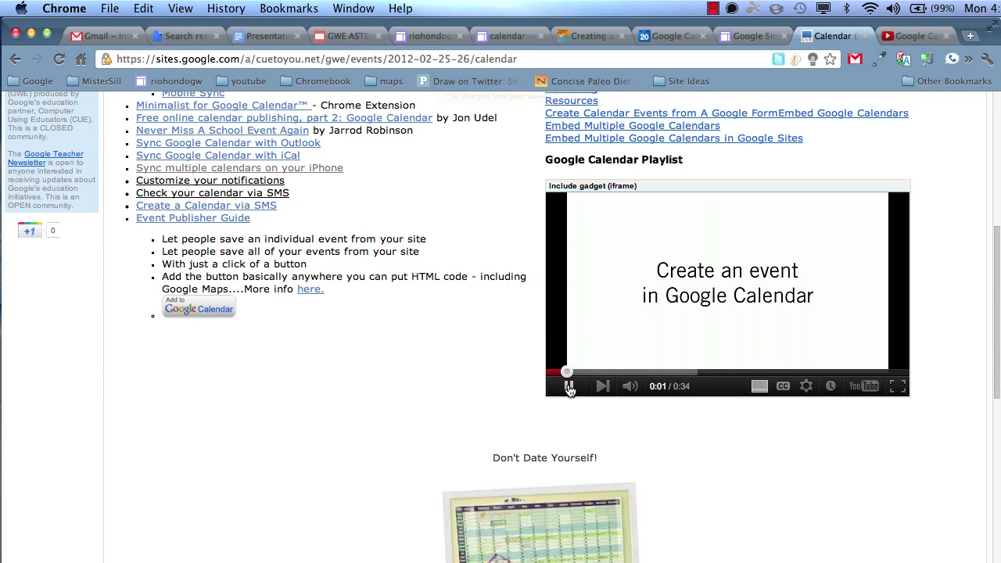
left_click(569, 386)
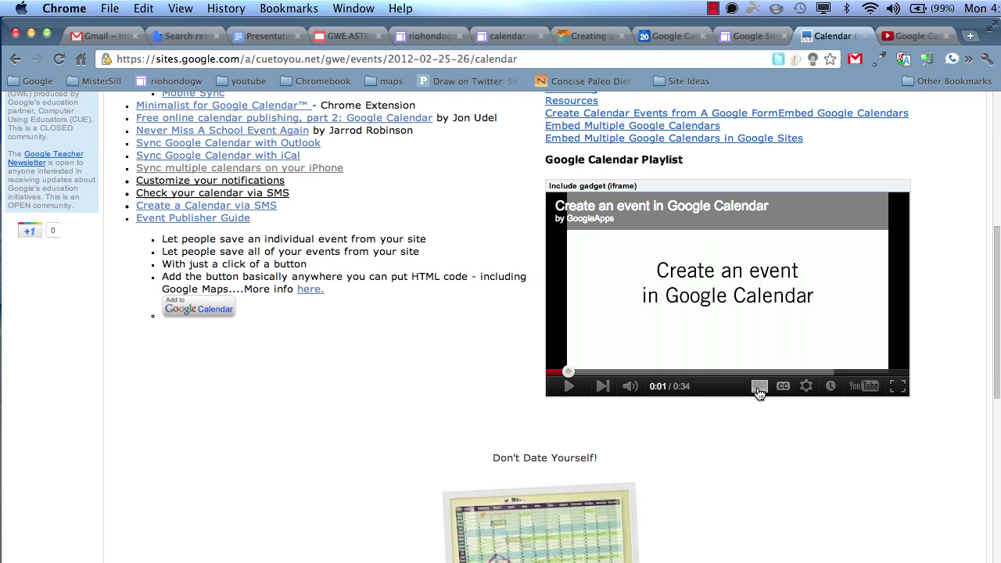
left_click(758, 388)
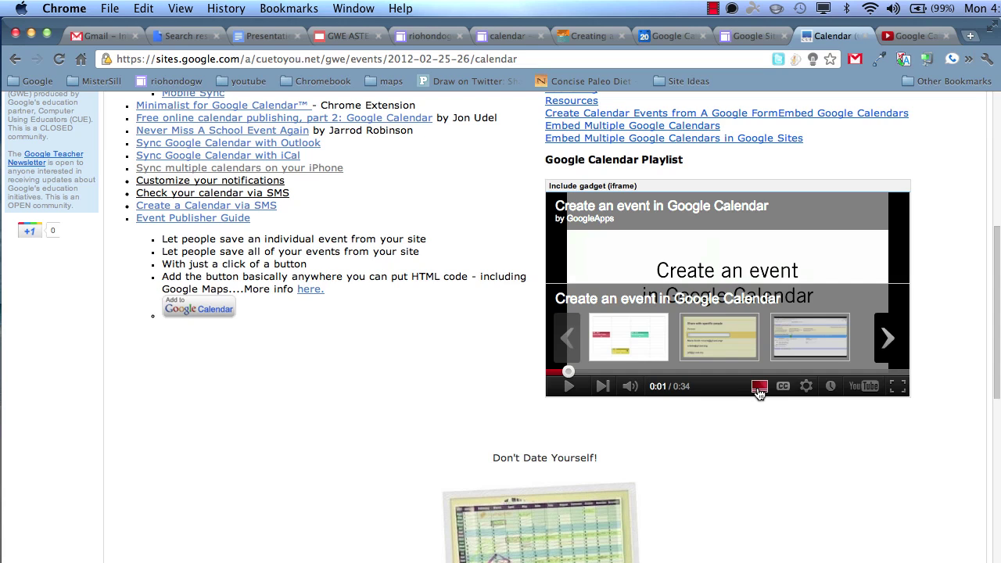
left_click(885, 341)
left_click(886, 343)
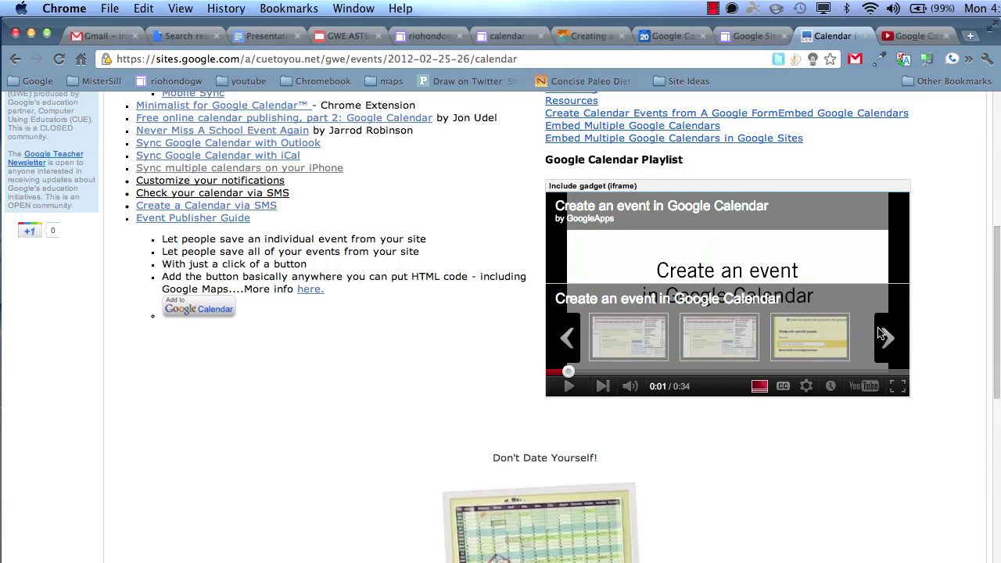
left_click(885, 339)
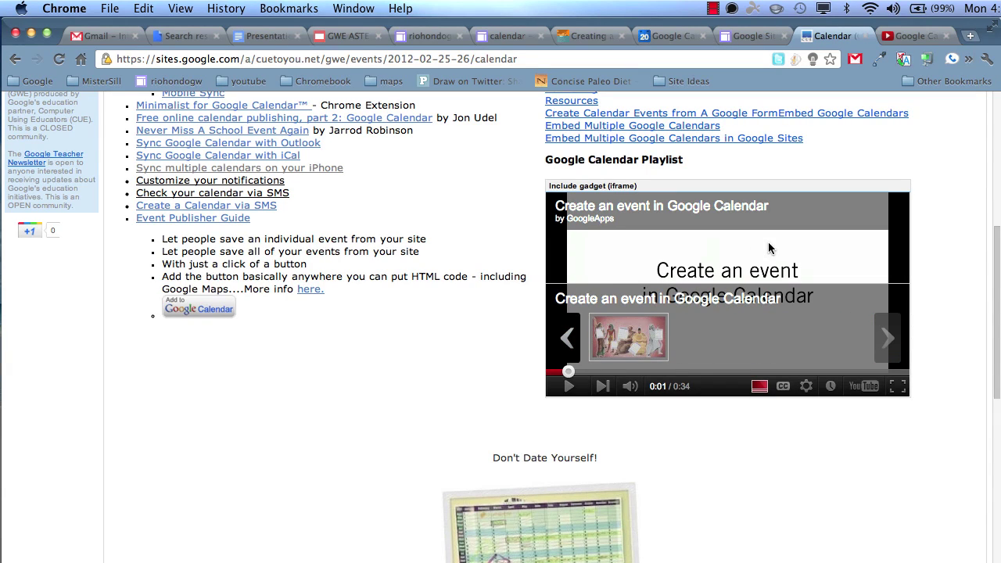
left_click(572, 386)
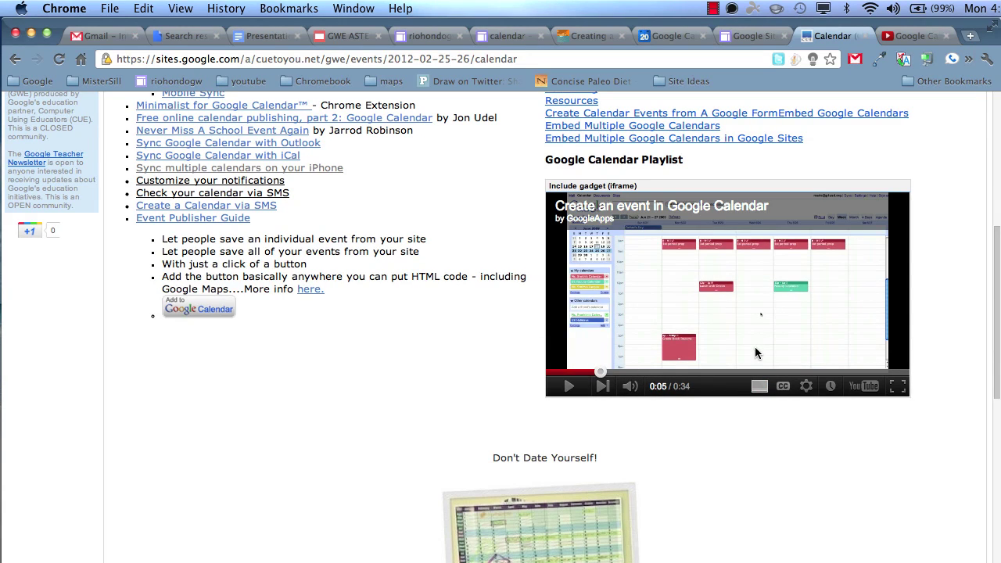